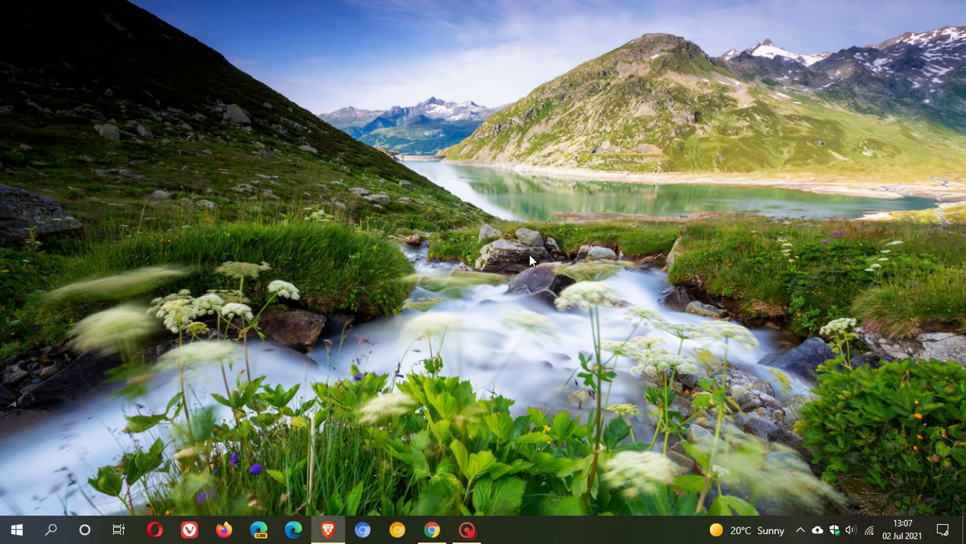
# Step: Restore the CVE-2021-34527 advisory in Chrome and scroll down to its Executive Summary
pyautogui.click(432, 529)
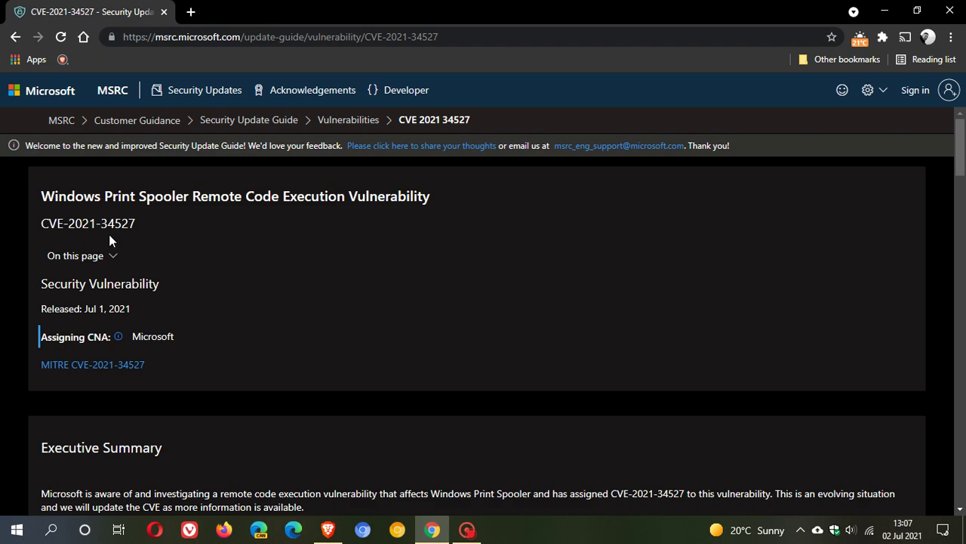
pyautogui.scroll(-3, 437, 275)
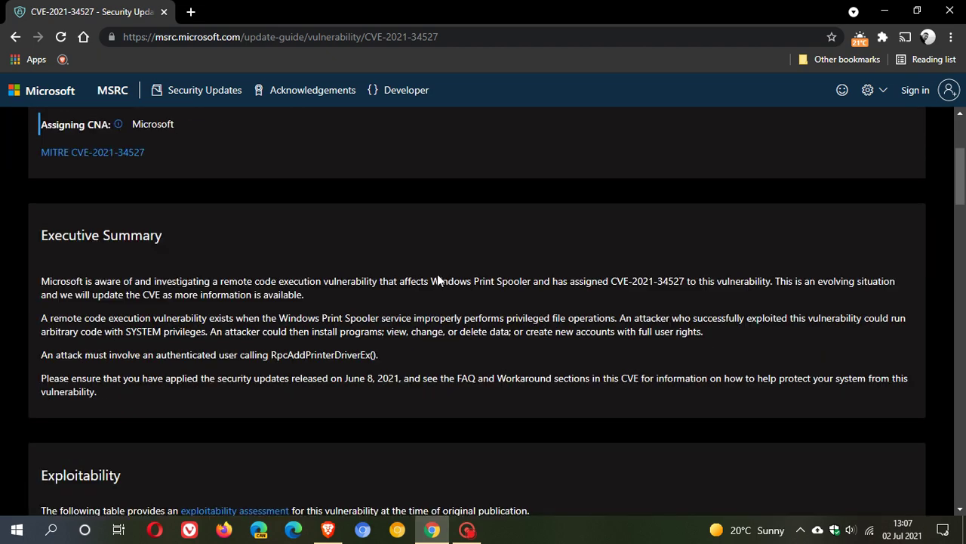
pyautogui.scroll(-1, 437, 278)
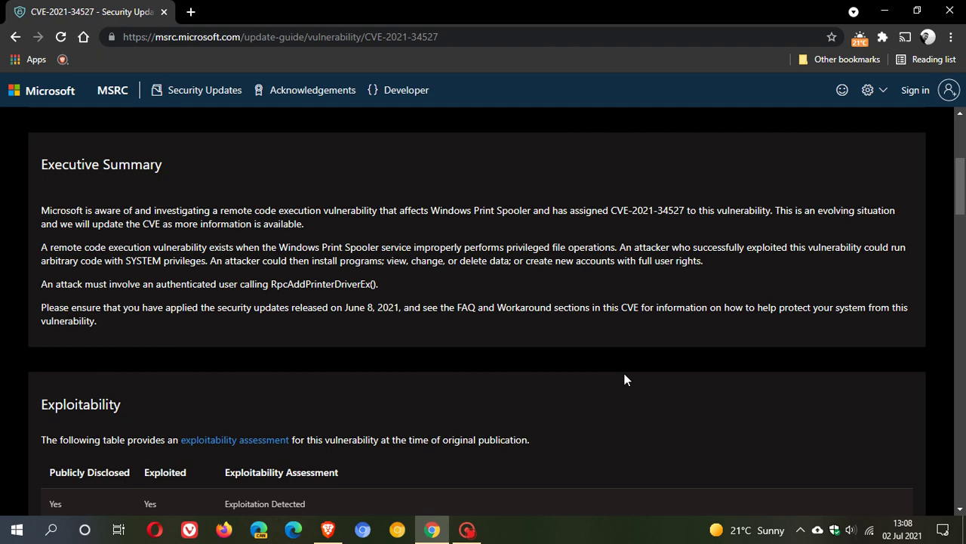
# Step: Scroll the advisory down to the Workarounds section listing the Print Spooler disable commands
pyautogui.scroll(-1, 626, 373)
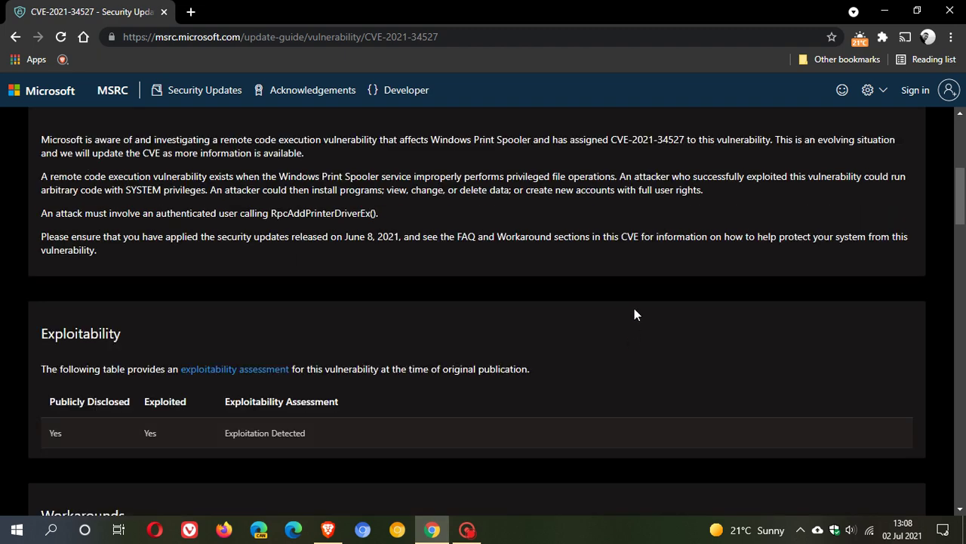
pyautogui.scroll(-2, 634, 310)
pyautogui.scroll(-2, 634, 309)
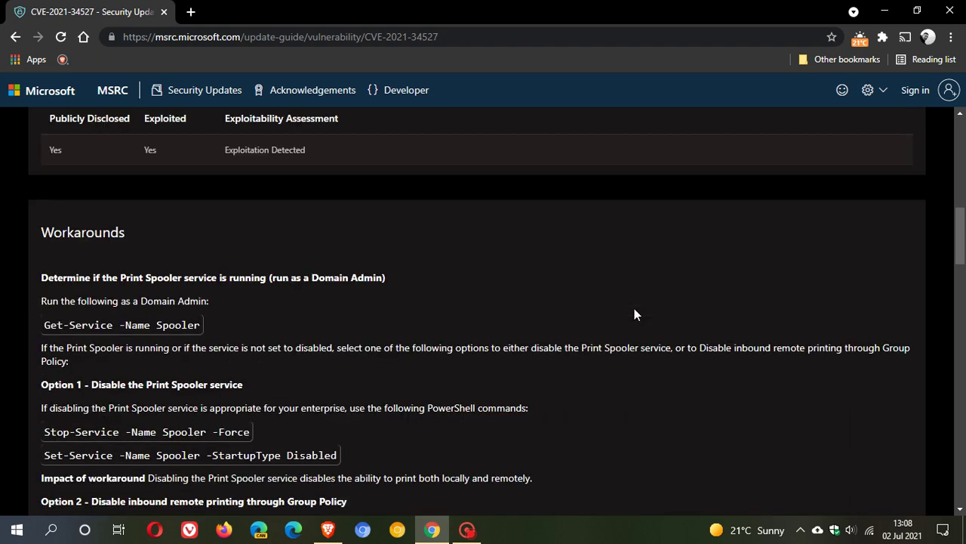
pyautogui.scroll(-1, 634, 314)
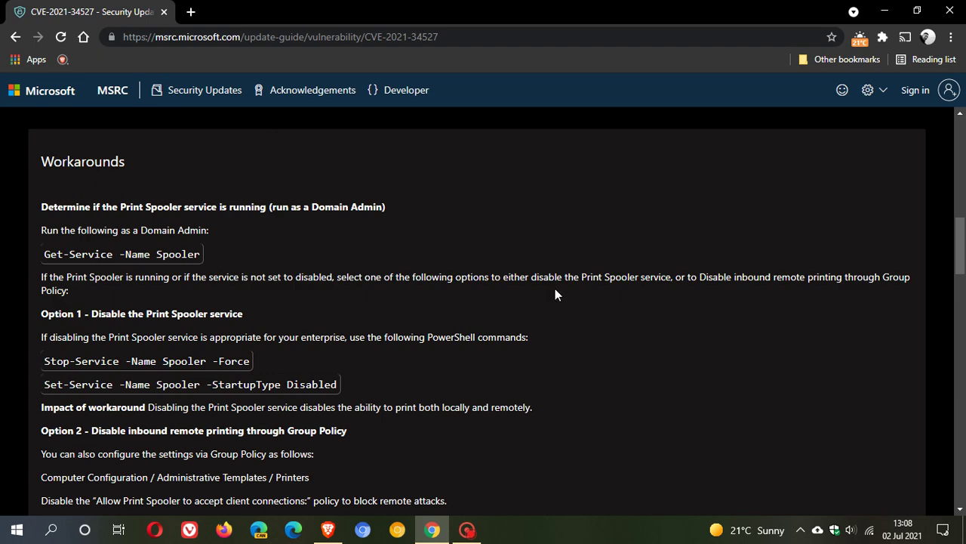
pyautogui.scroll(-1, 641, 308)
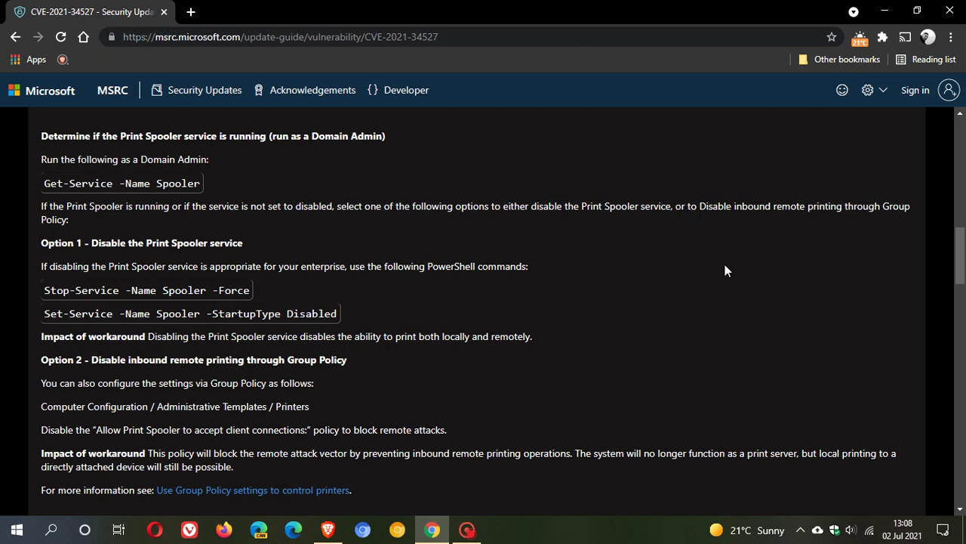
# Step: Minimize Chrome and launch the Services console from Windows Search
pyautogui.click(885, 14)
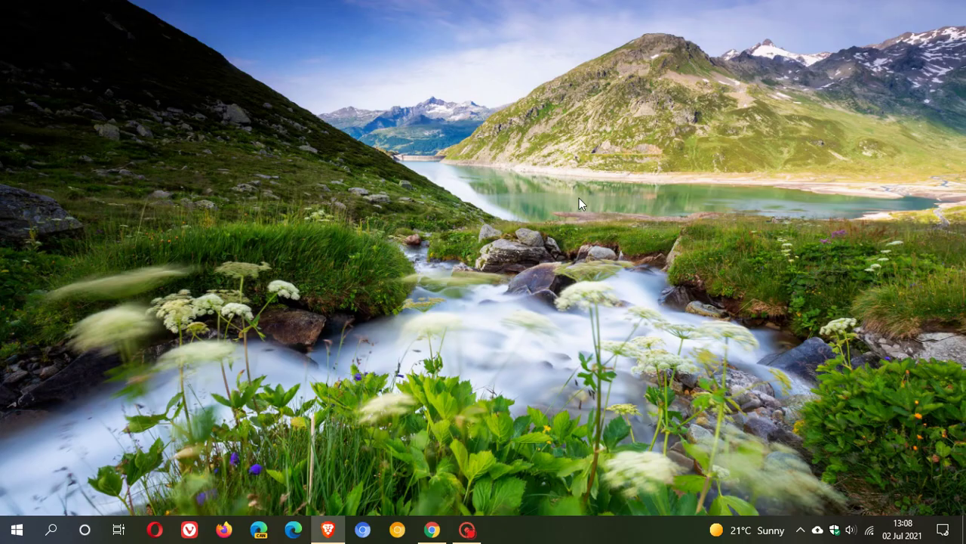
pyautogui.click(51, 530)
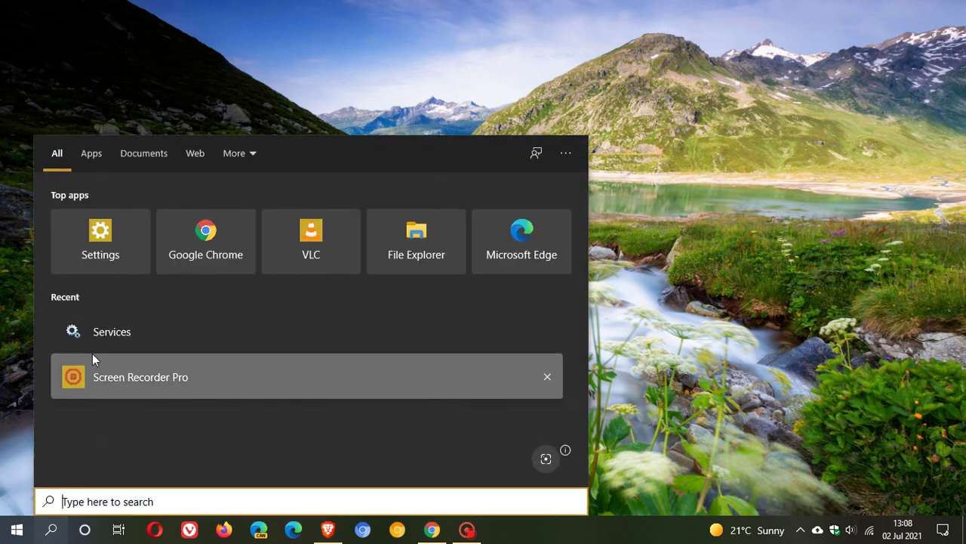
pyautogui.click(151, 339)
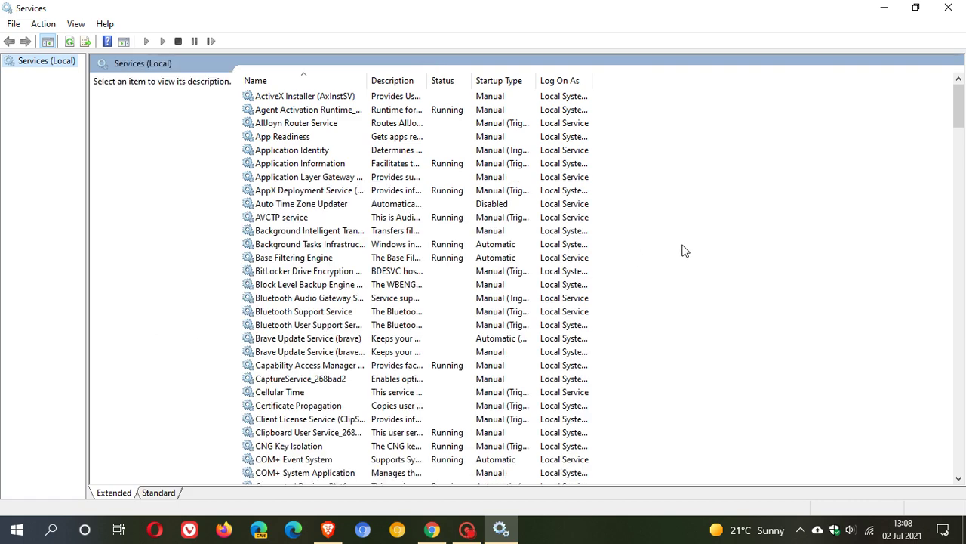
# Step: Scroll the services list and select Print Spooler, shown Running with Automatic startup
pyautogui.scroll(-20, 683, 251)
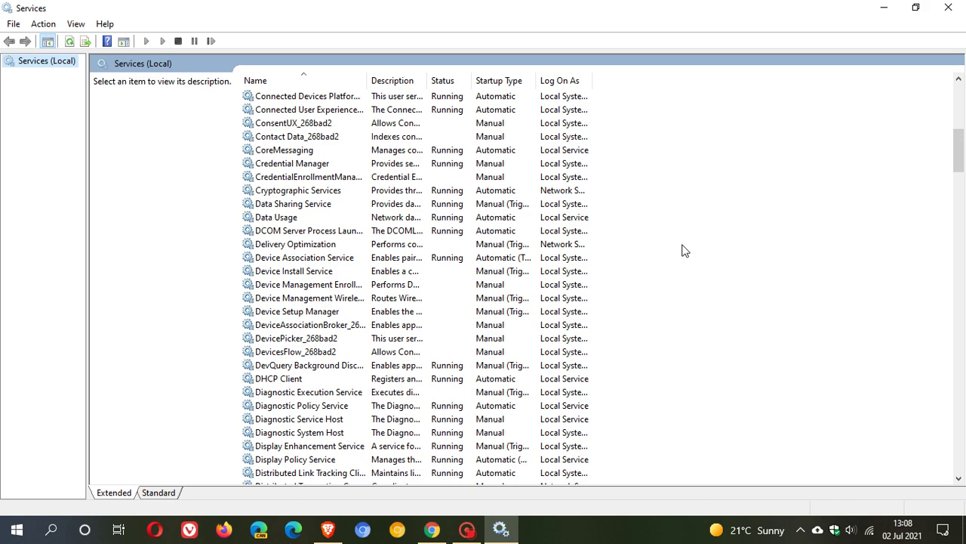
pyautogui.scroll(-20, 683, 251)
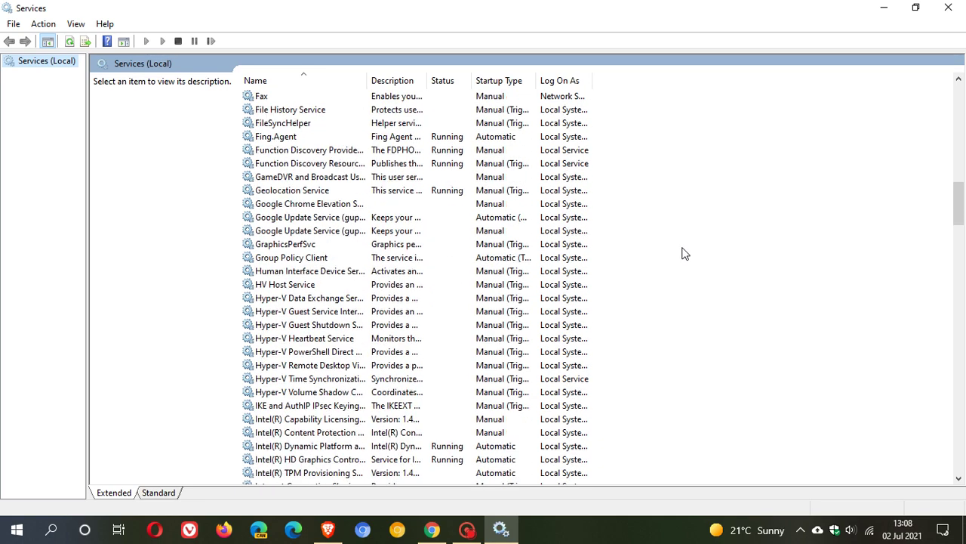
pyautogui.scroll(-9, 684, 253)
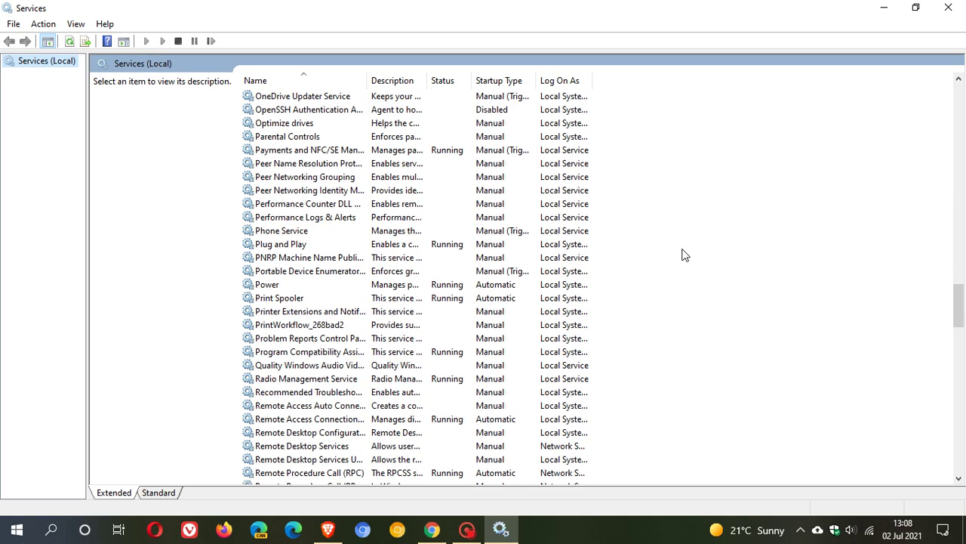
pyautogui.click(302, 303)
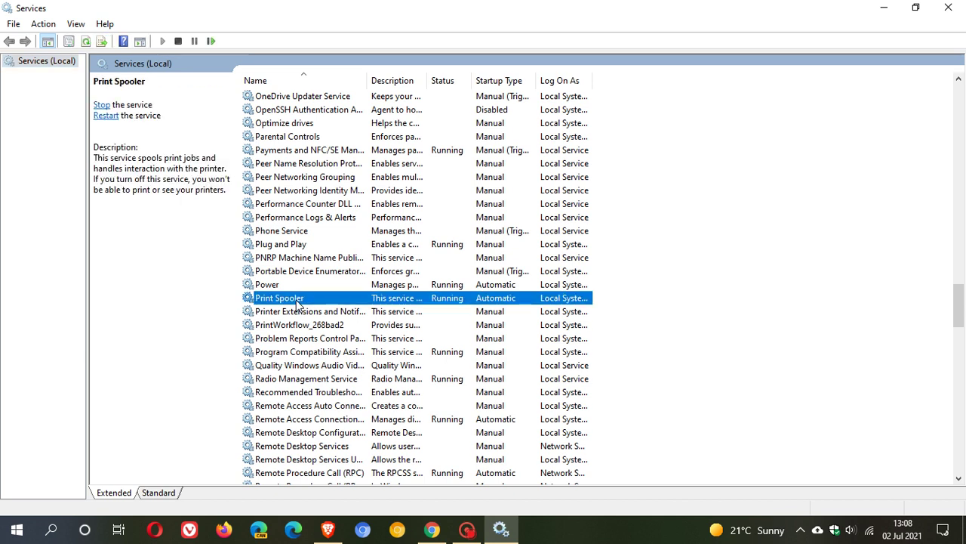
# Step: In Print Spooler's properties, set startup type to Disabled, stop the service, and apply
pyautogui.doubleClick(380, 301)
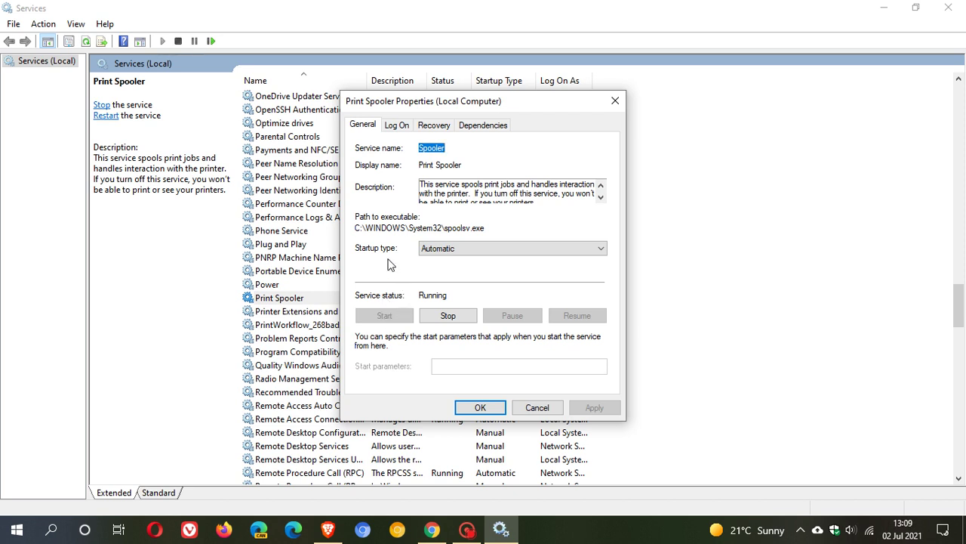
pyautogui.click(496, 257)
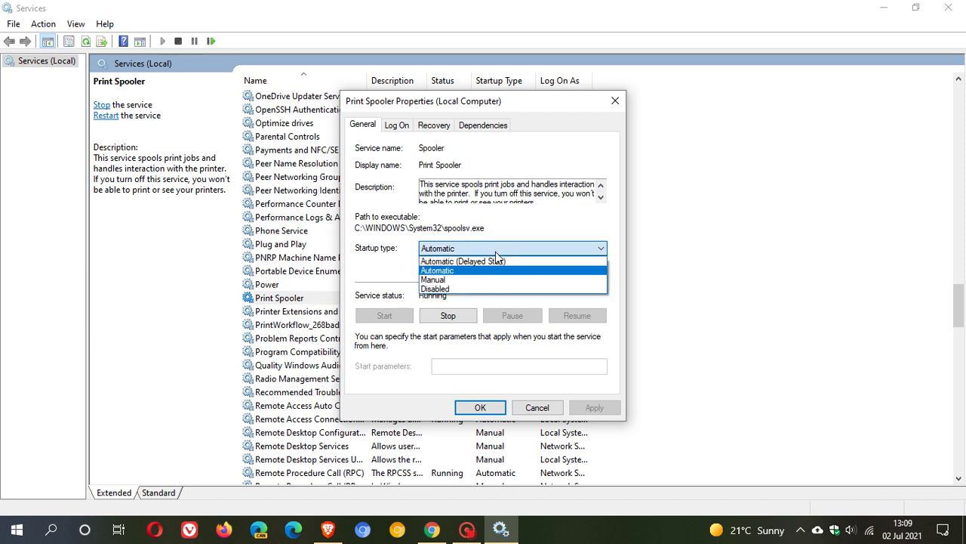
pyautogui.click(483, 290)
pyautogui.click(456, 318)
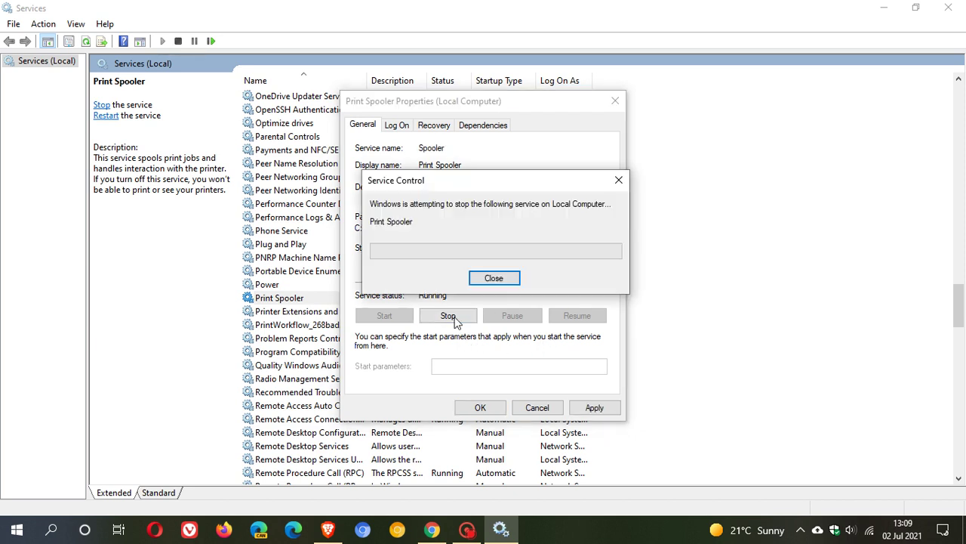
pyautogui.click(594, 407)
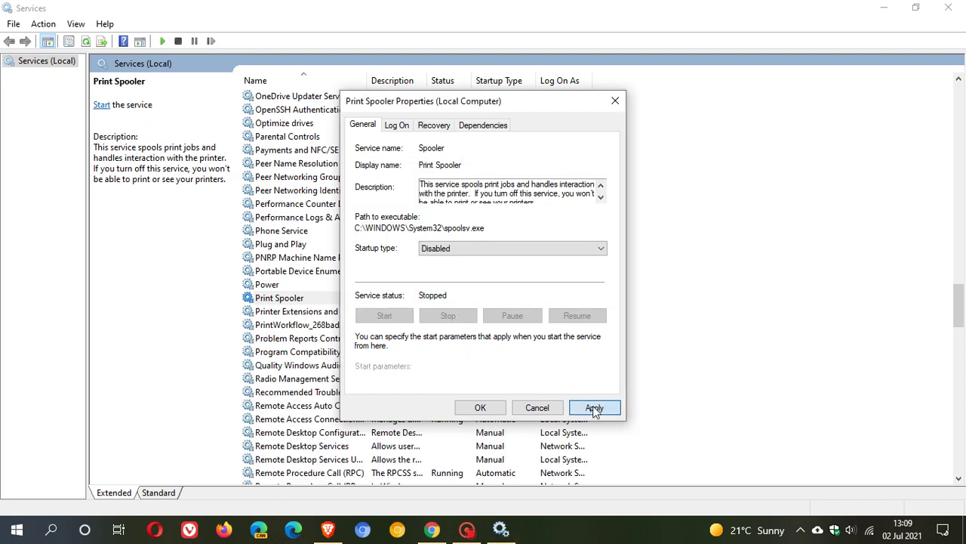
pyautogui.click(478, 408)
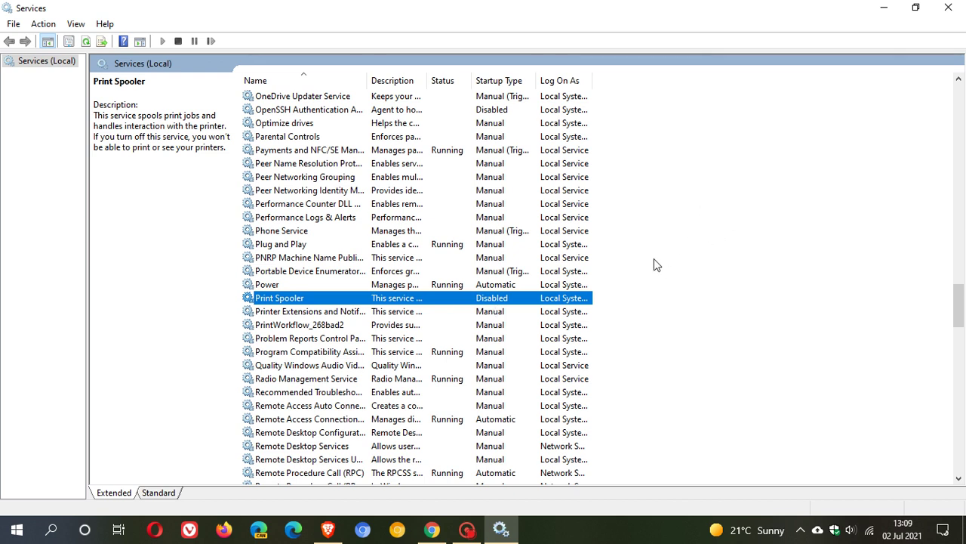
# Step: Minimize Services, return to the Chrome advisory, and scroll to the PrintNightmare FAQ
pyautogui.click(887, 9)
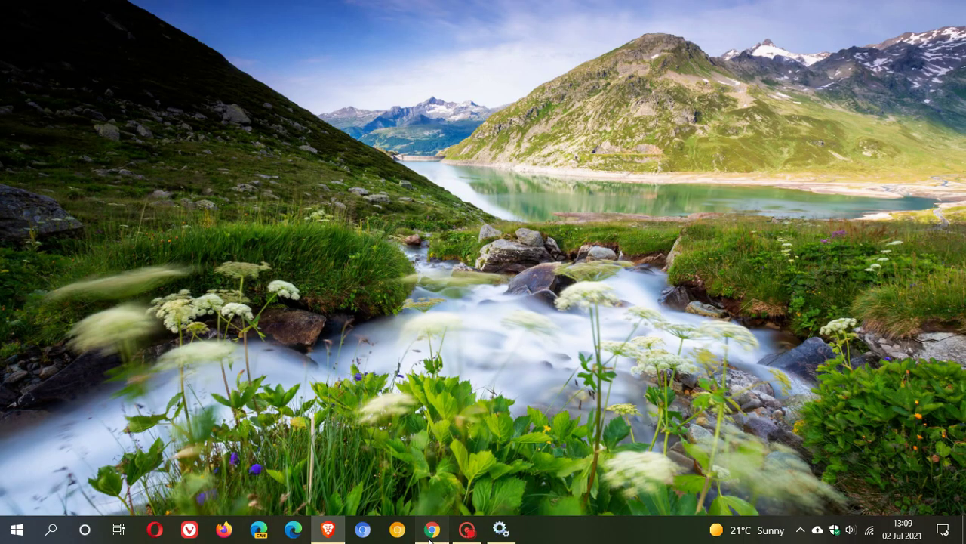
pyautogui.click(432, 529)
pyautogui.scroll(-5, 664, 285)
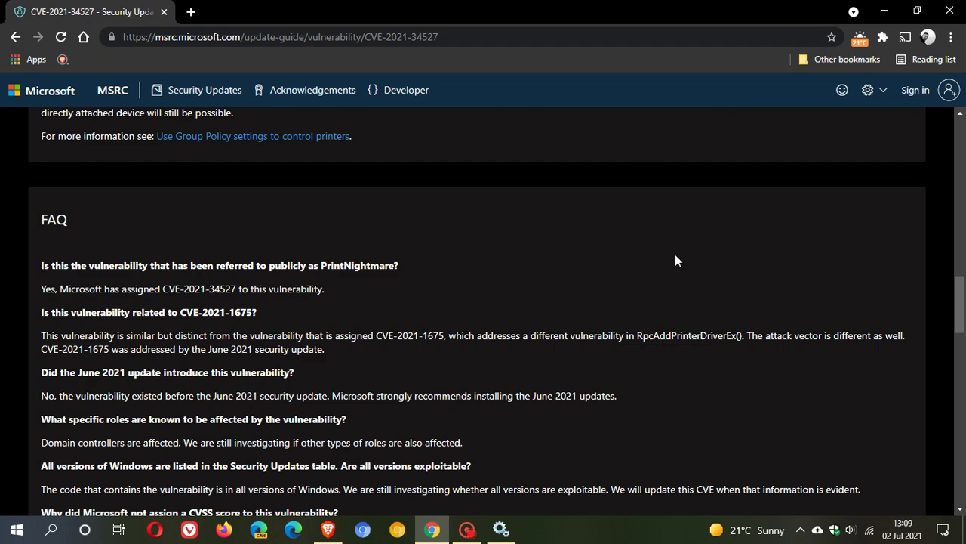
pyautogui.scroll(-1, 632, 270)
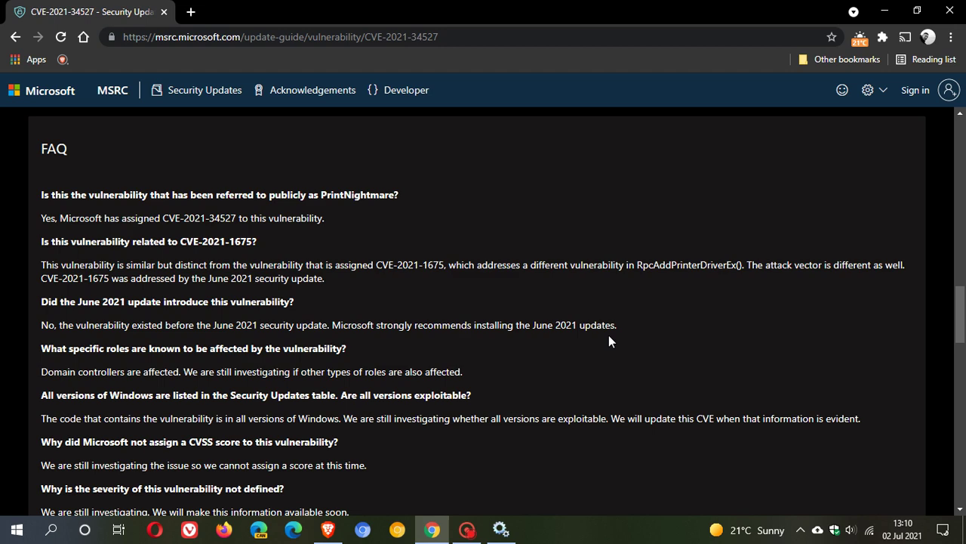
pyautogui.scroll(-1, 610, 342)
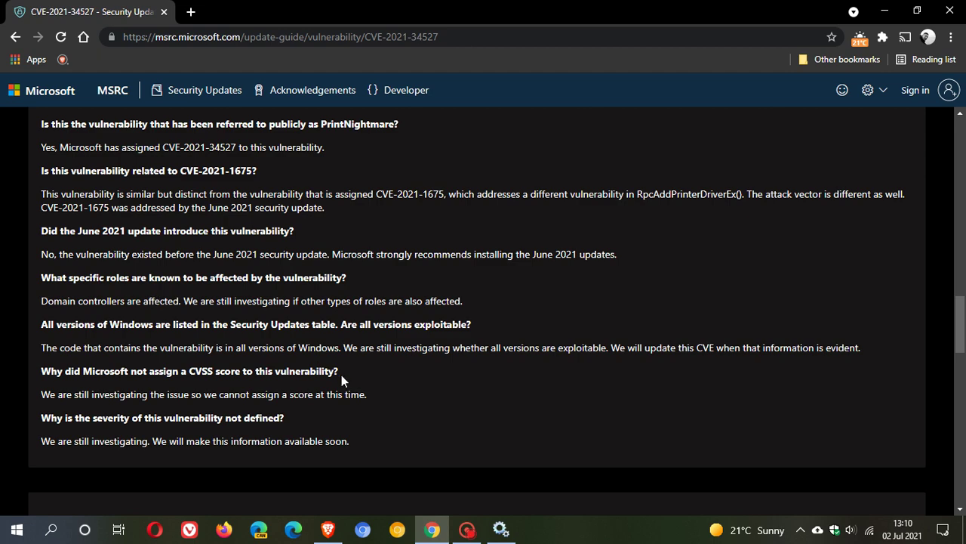
pyautogui.scroll(-1, 438, 400)
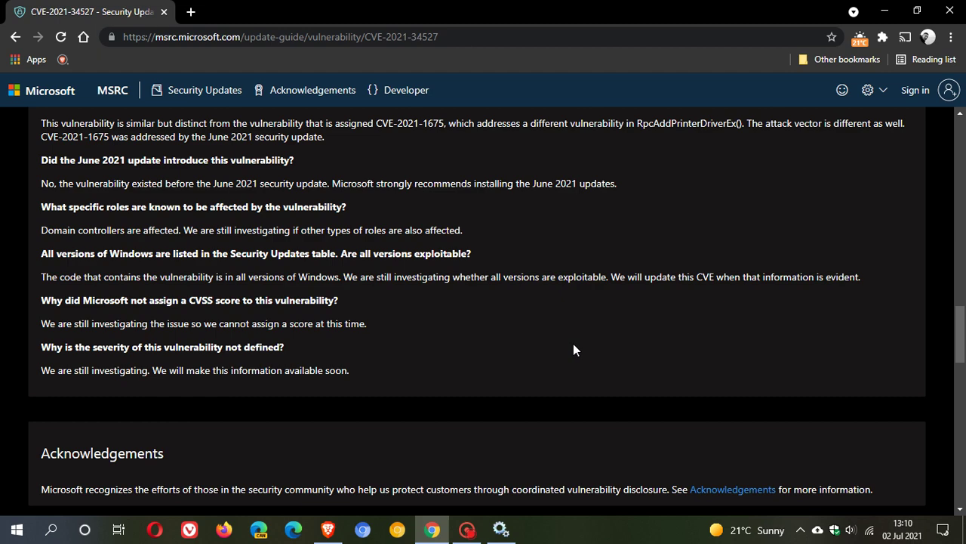
pyautogui.click(501, 530)
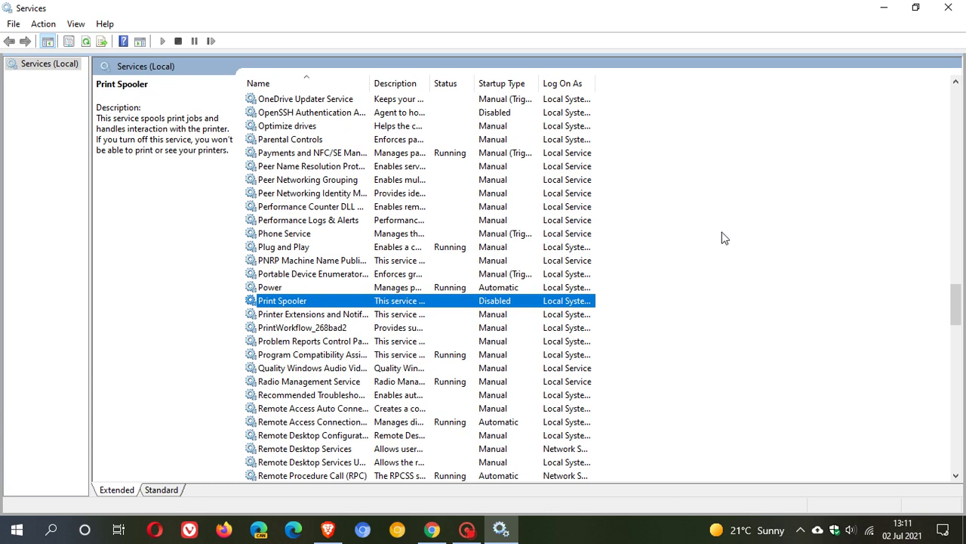
pyautogui.click(885, 13)
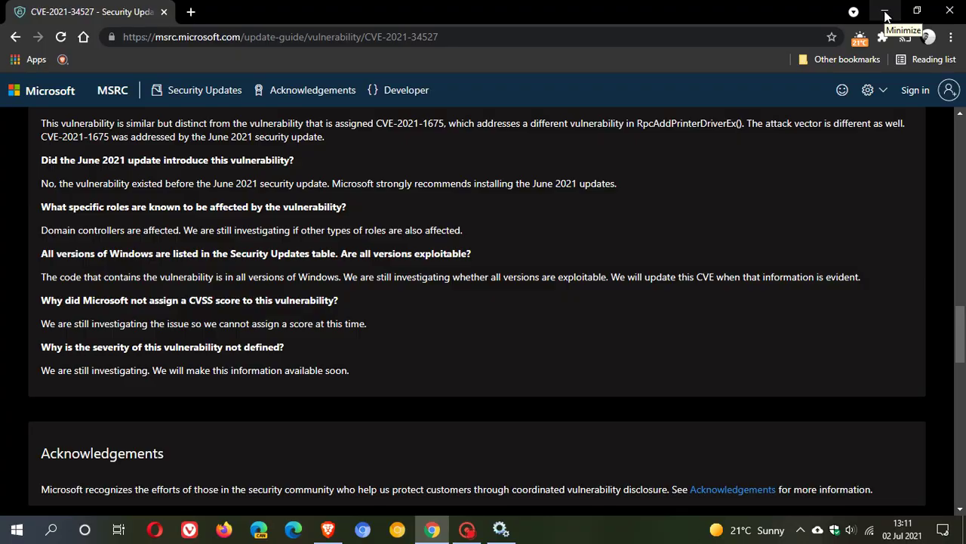
# Step: Minimize the Chrome advisory window to reveal the desktop
pyautogui.click(885, 13)
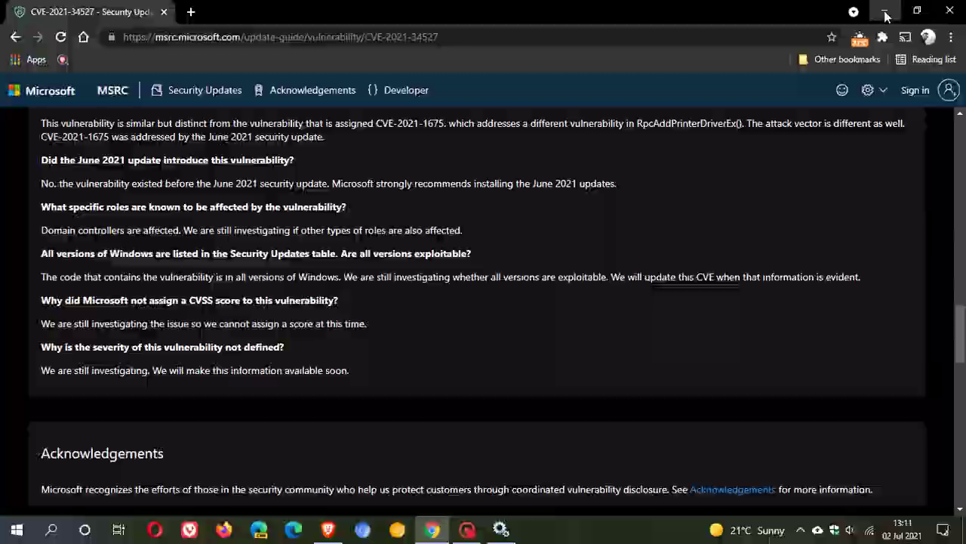